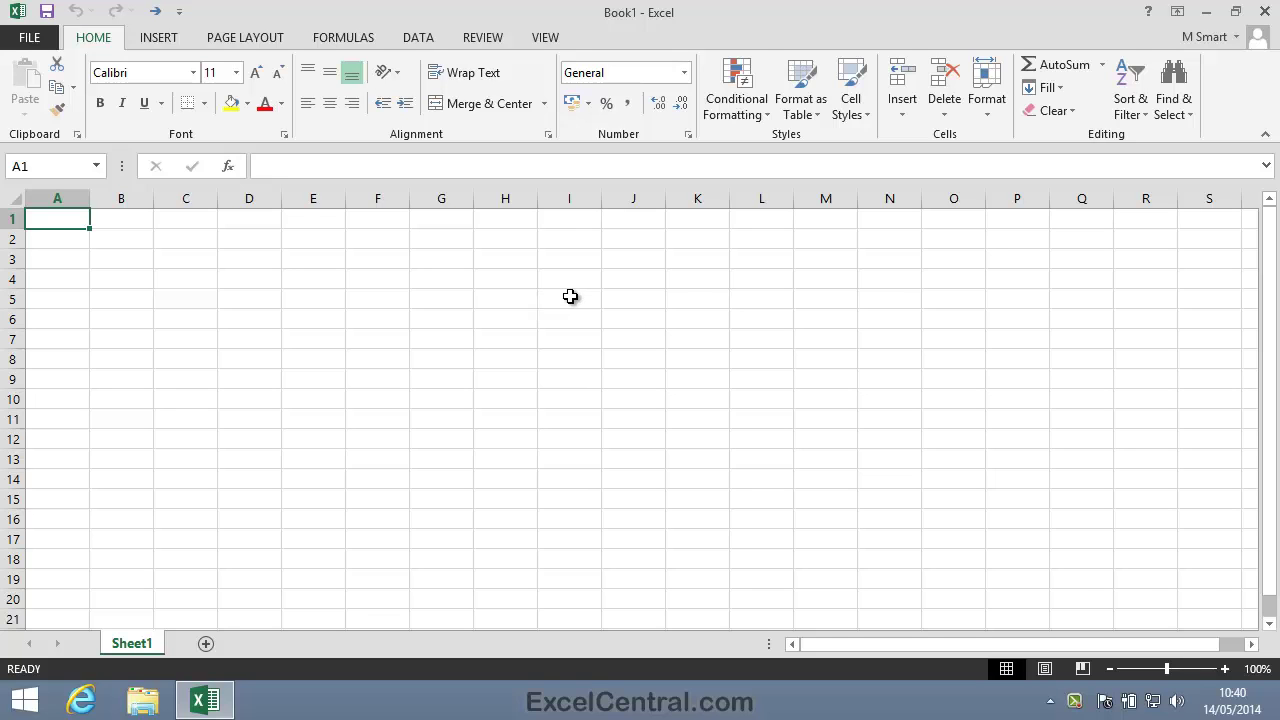
Save the new workbook as Data Range Test in the Excel 2013 Essential Skills folder on the computer
left_click(30, 38)
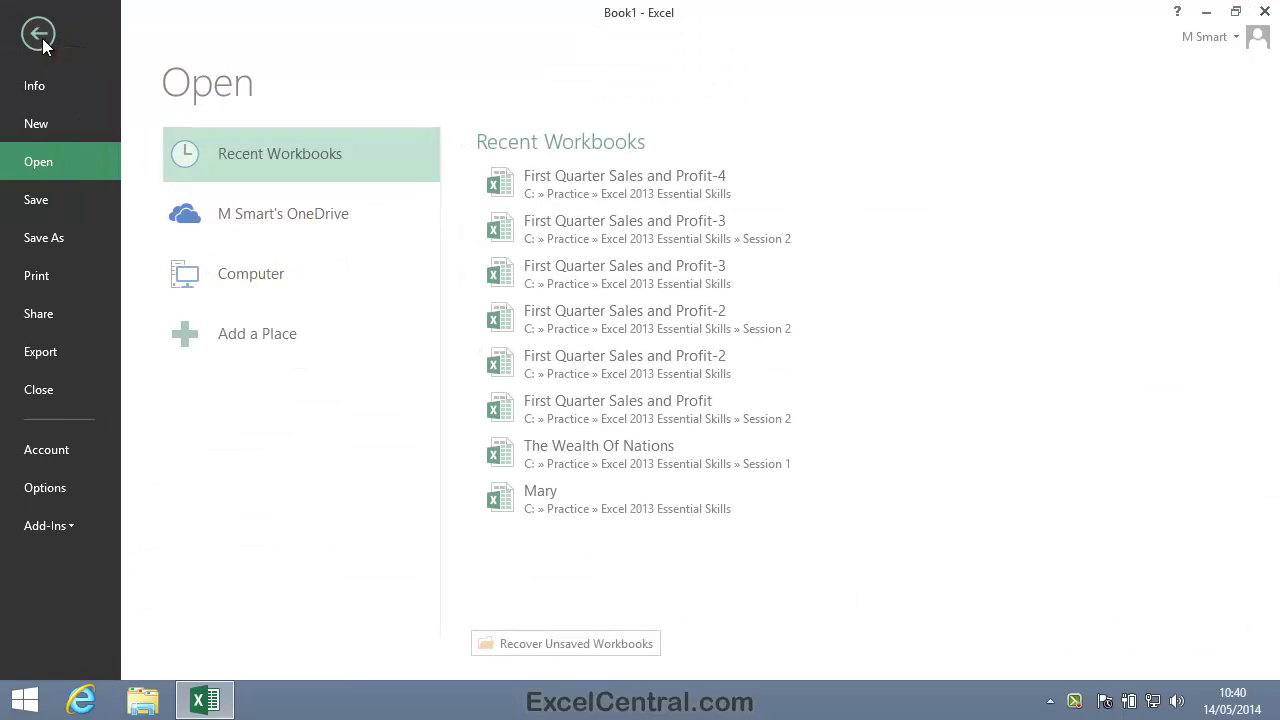
left_click(51, 241)
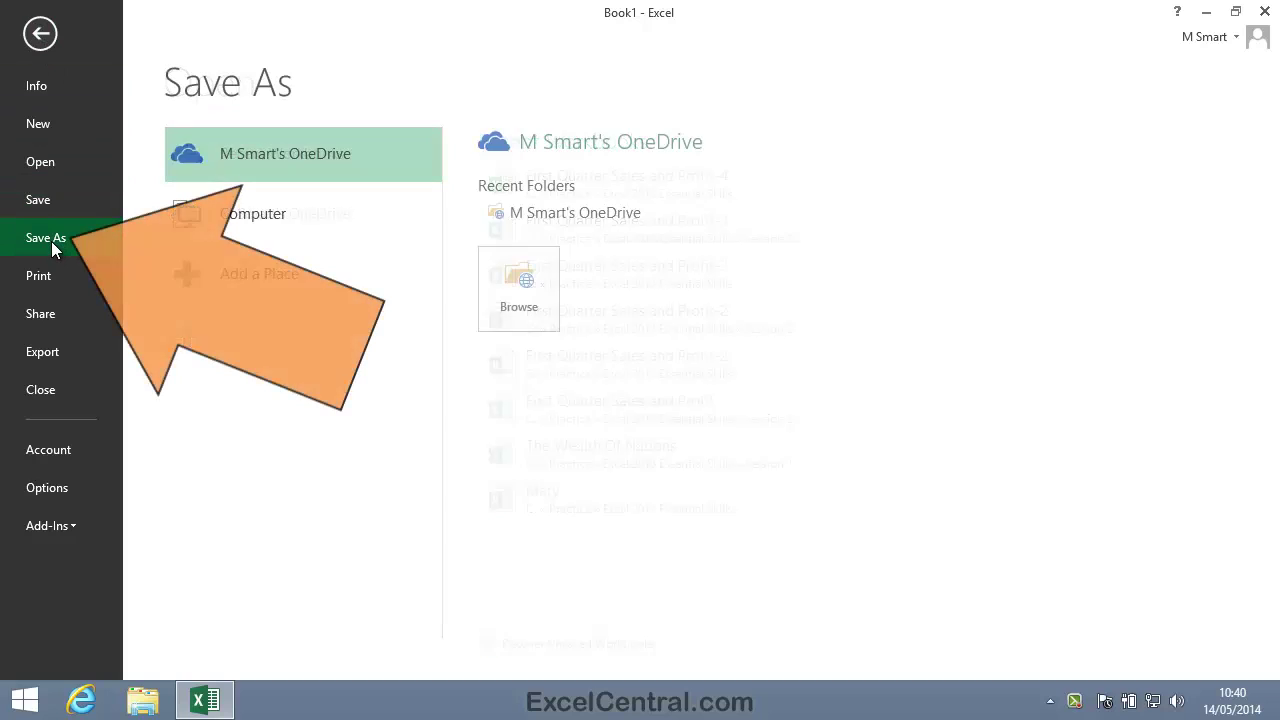
left_click(251, 218)
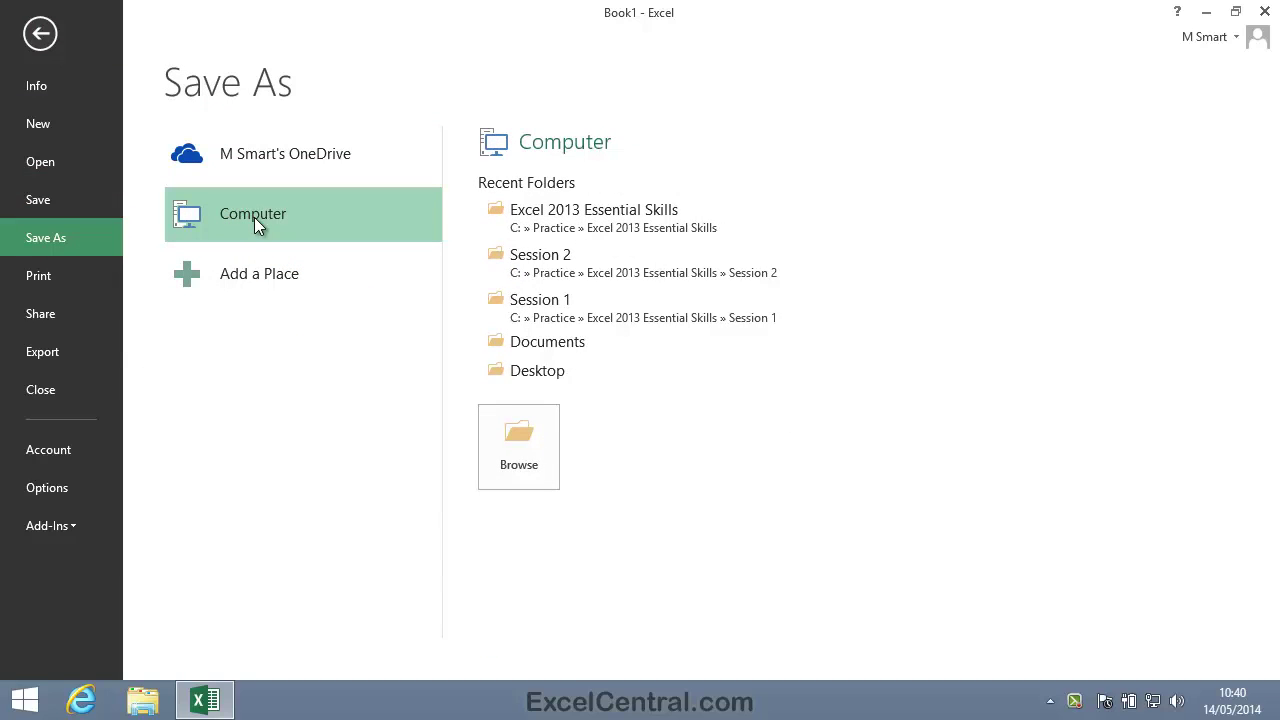
left_click(631, 221)
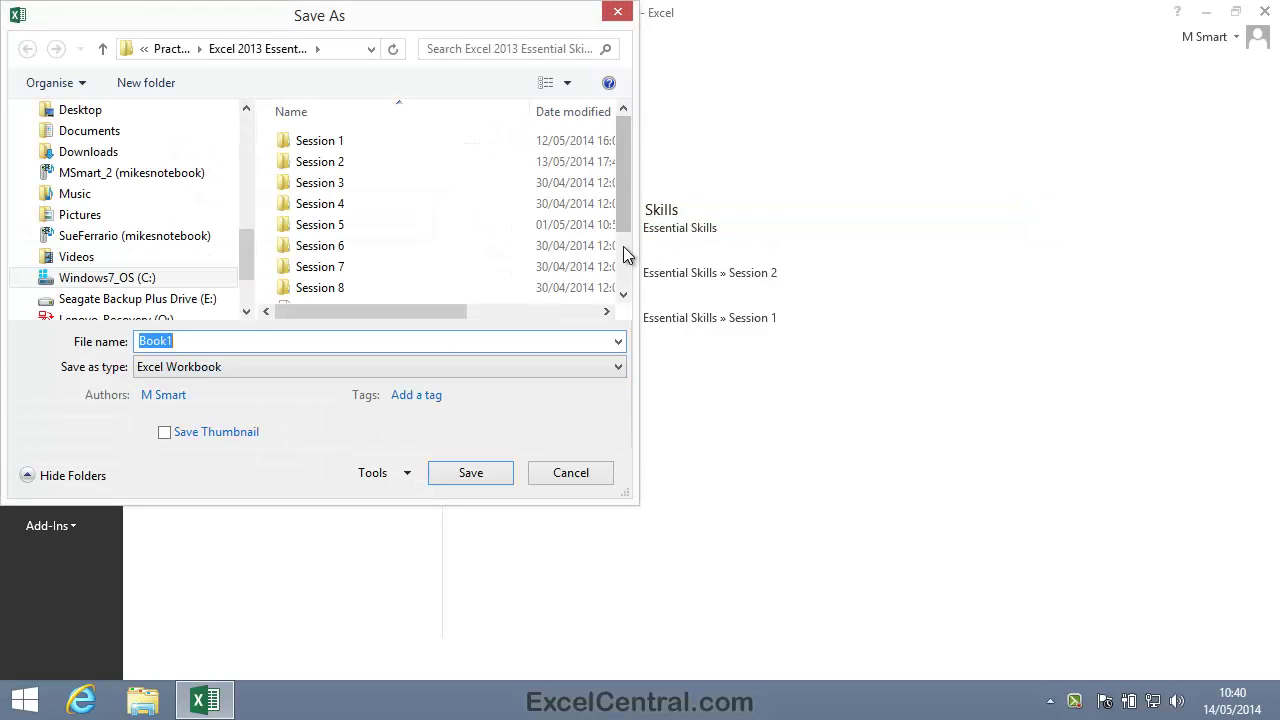
type("Data ")
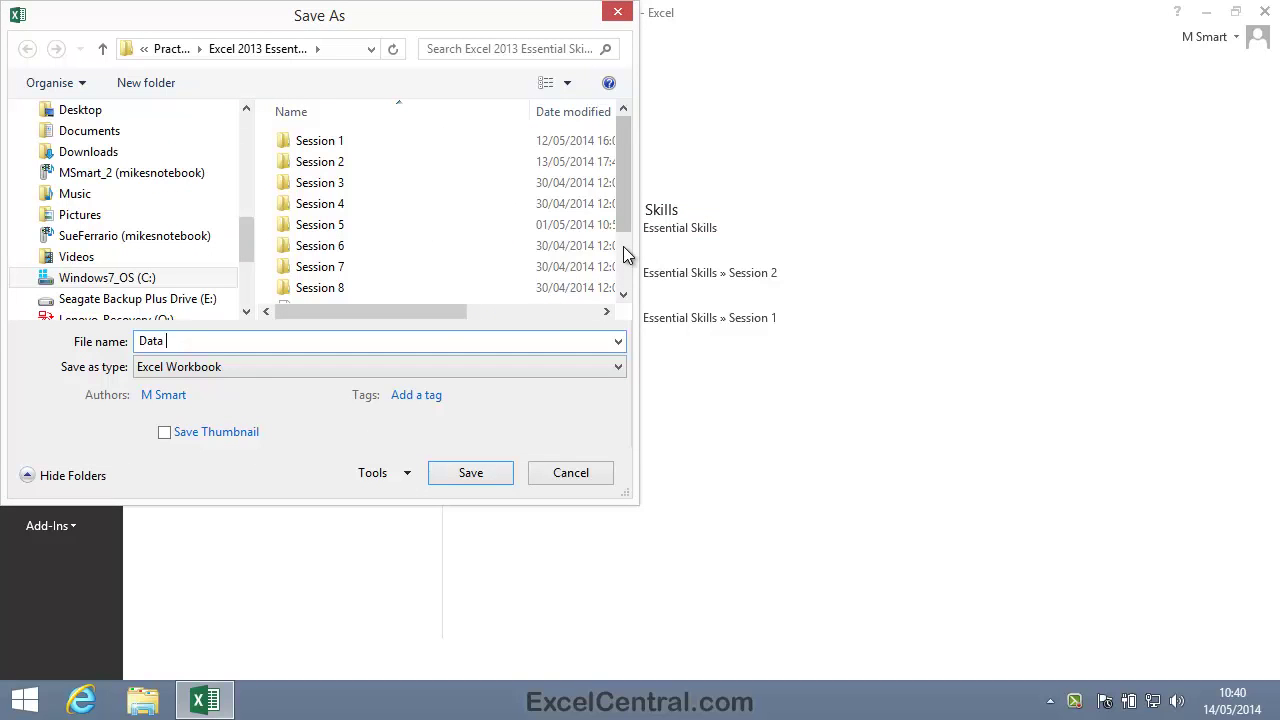
type("Range Test")
left_click(474, 473)
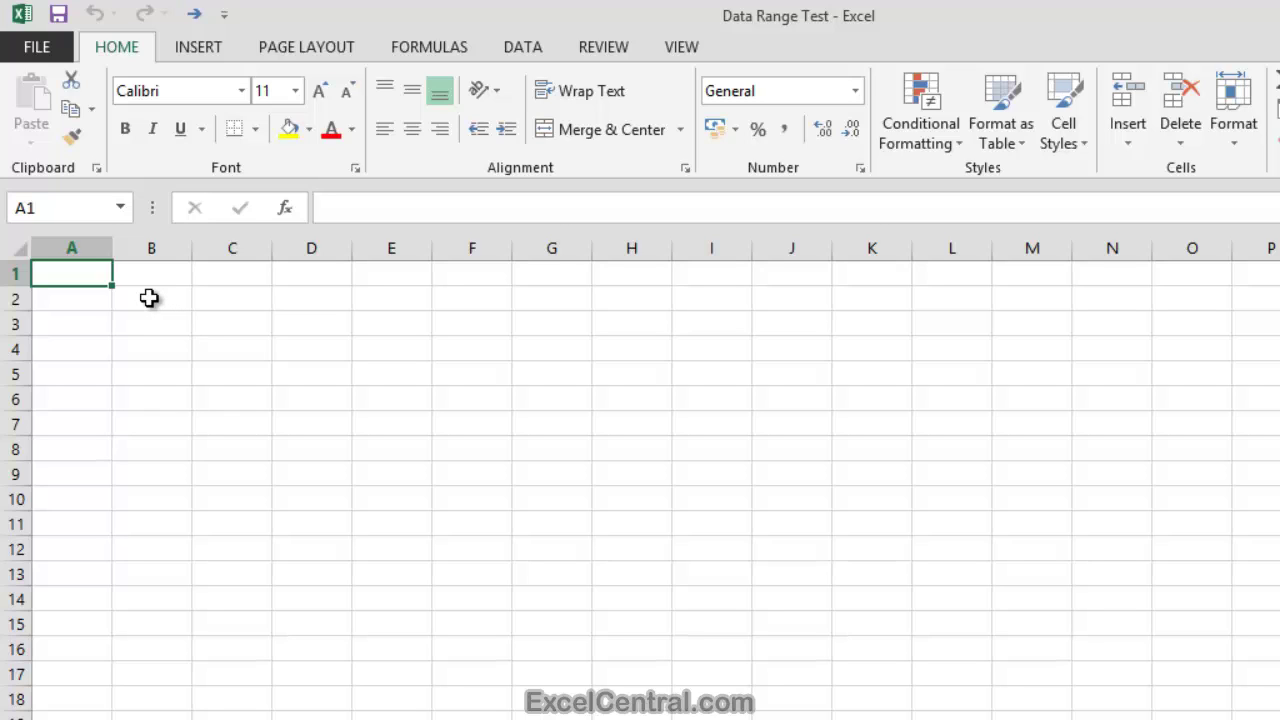
Select the range B2:D4 and enter London, Paris and New York in cells B2 to B4
left_click_drag(148, 297, 300, 346)
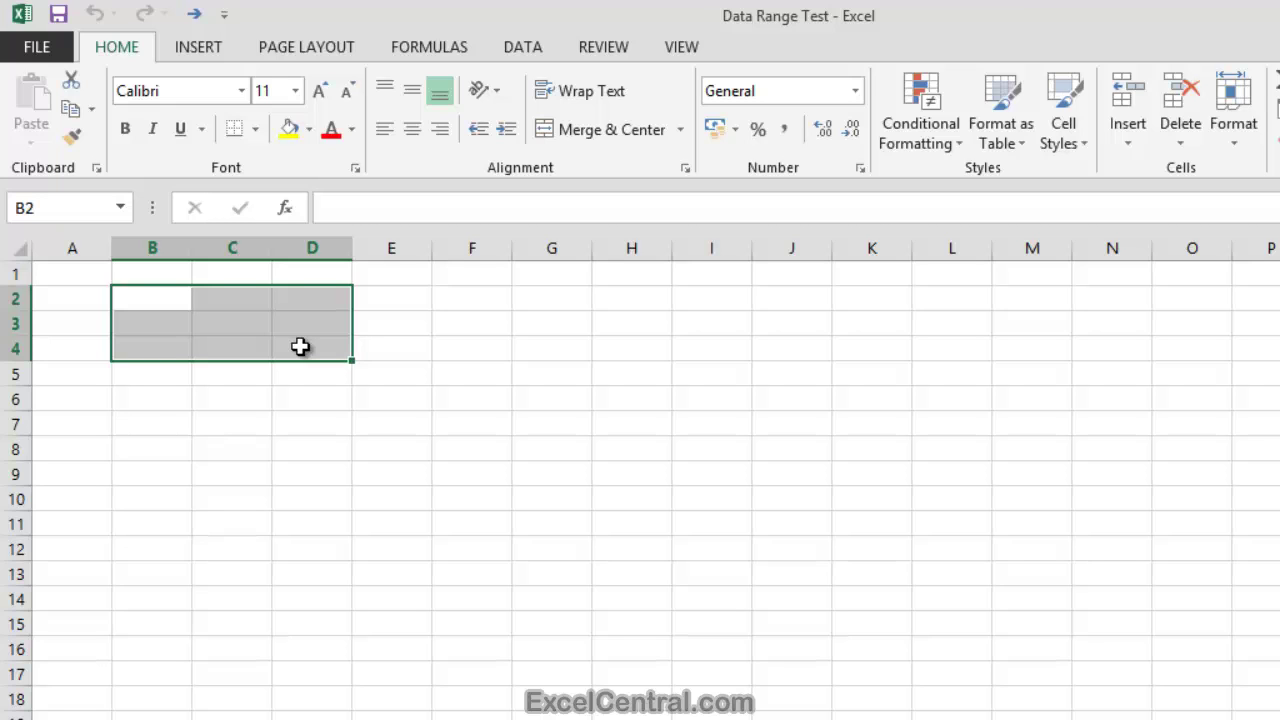
type("London")
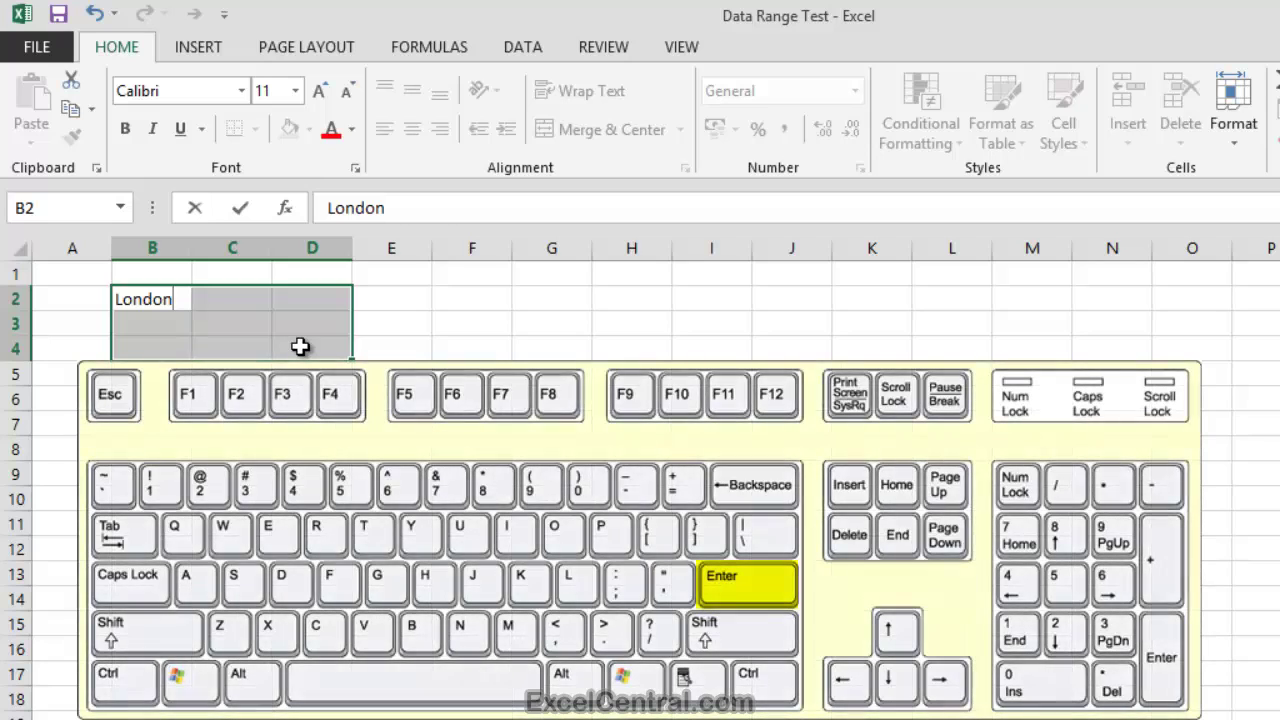
key("Return")
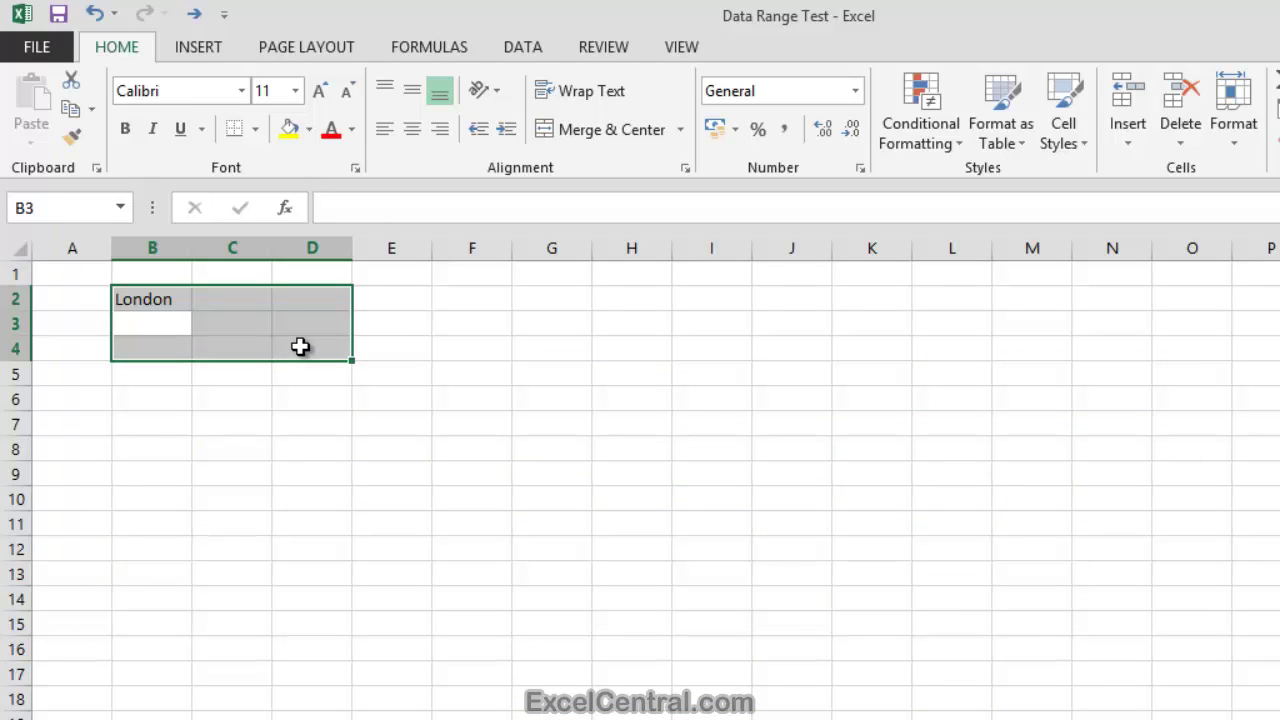
type("Paris")
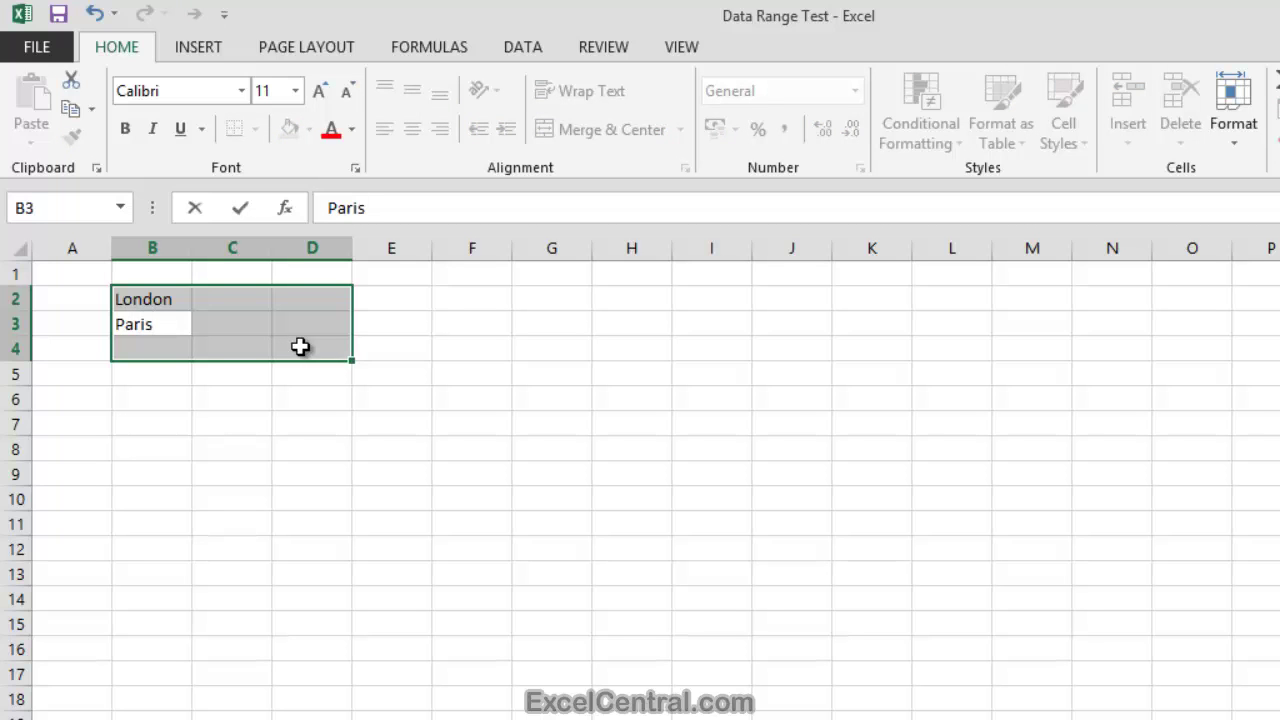
key("Return")
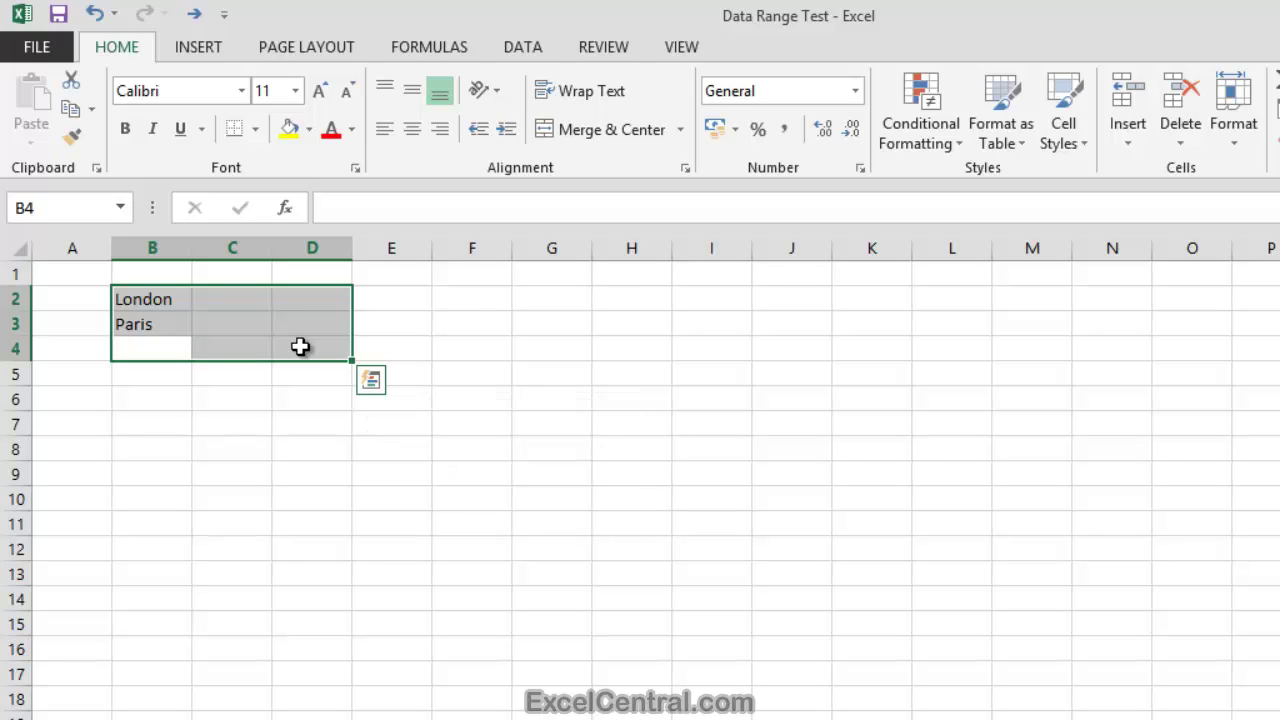
type("New York")
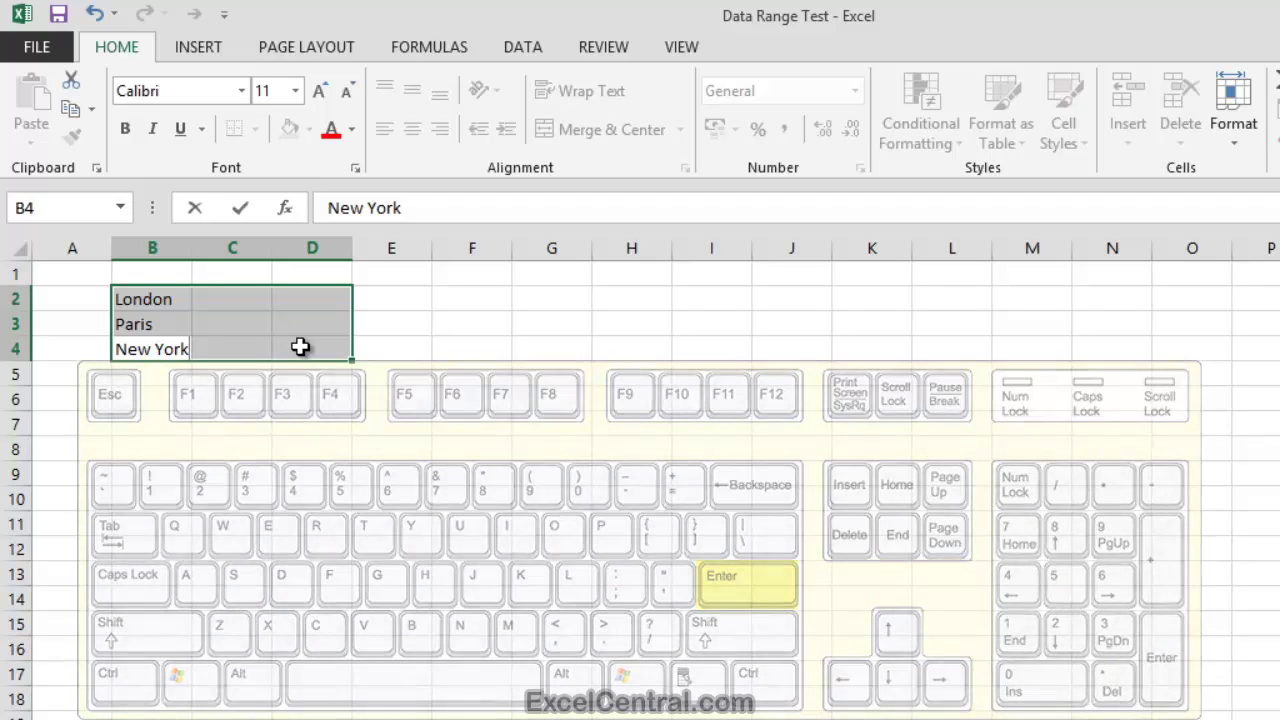
key("Return")
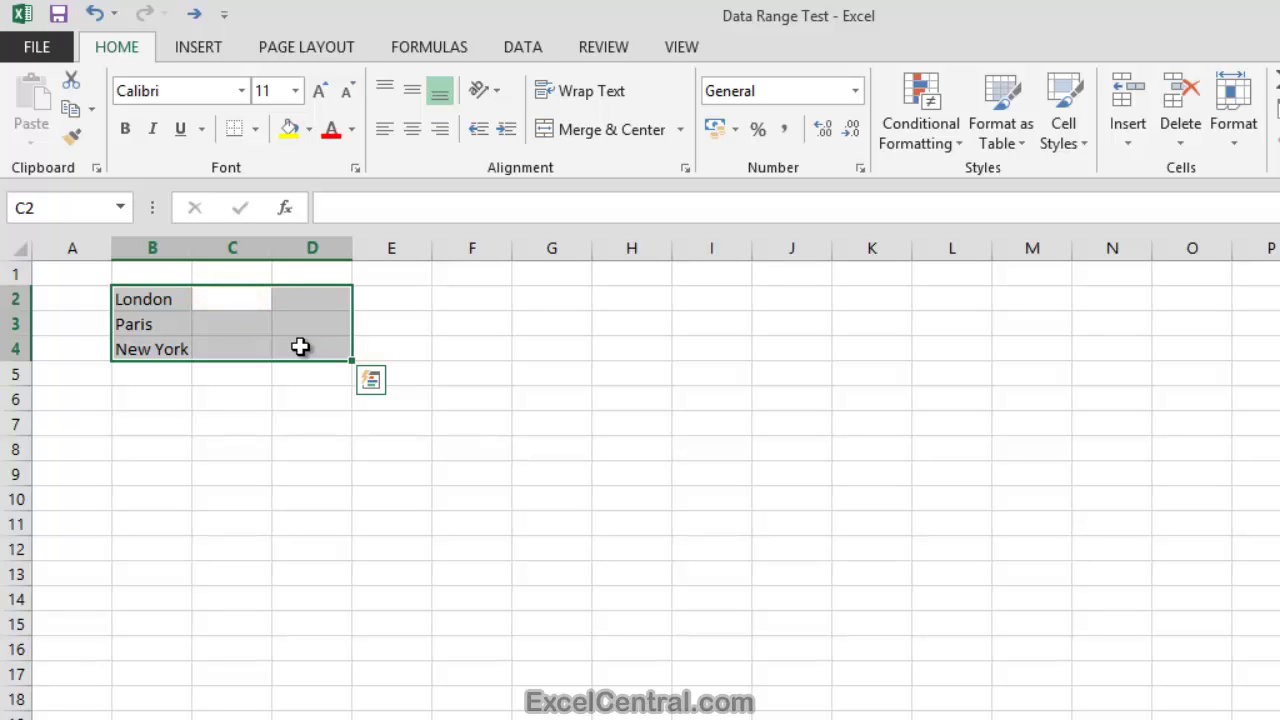
Within the selected range, enter 150,000 in C2 for London and 225,000 in C4 for New York, skipping C3
type("15")
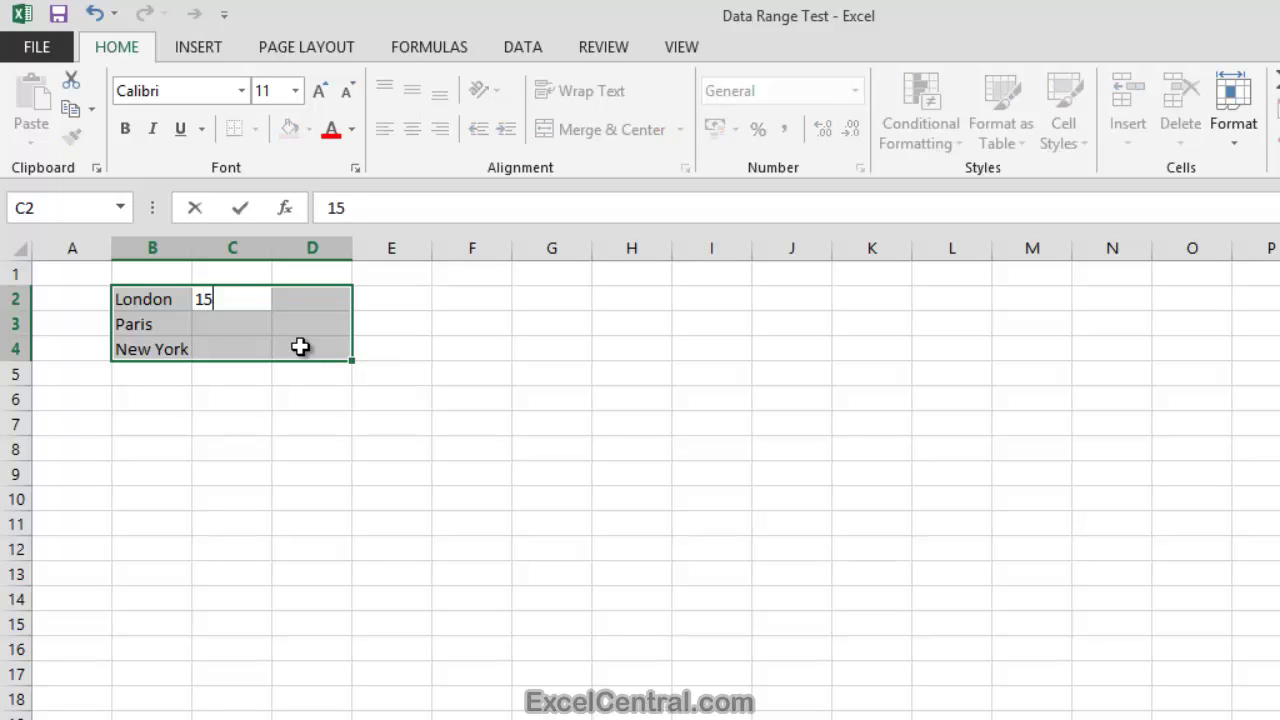
type("0,000")
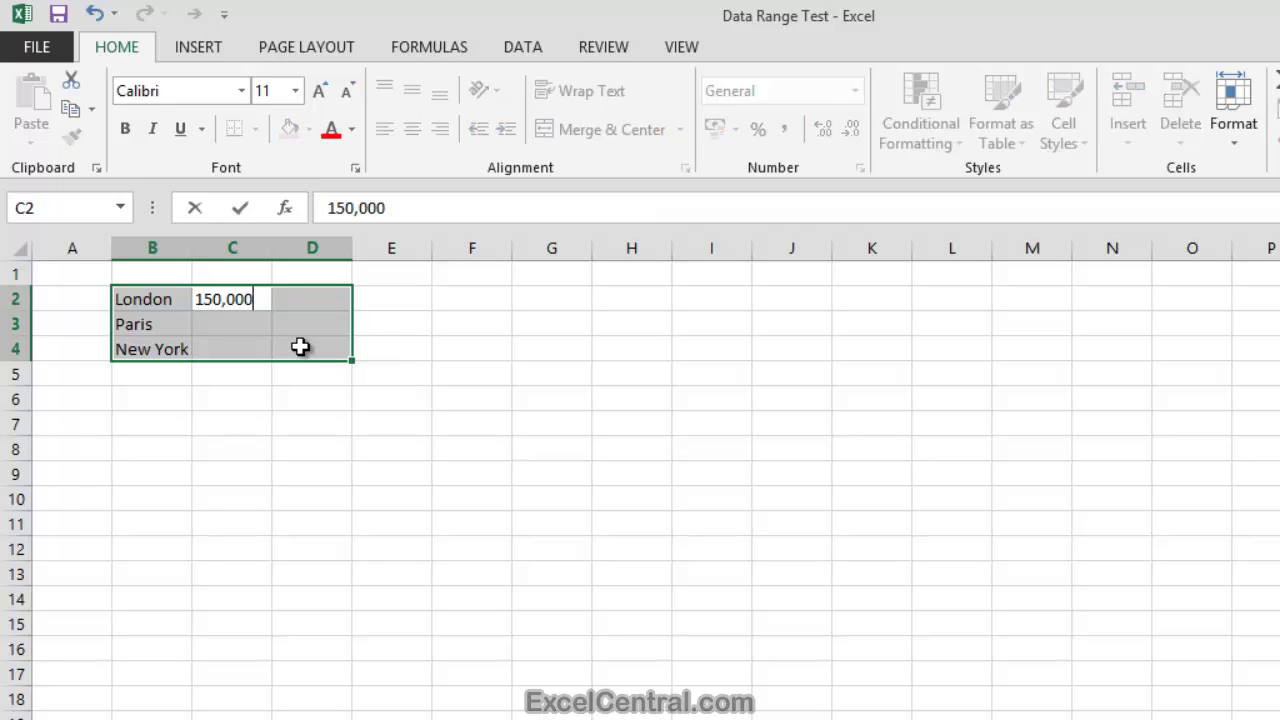
key("Return")
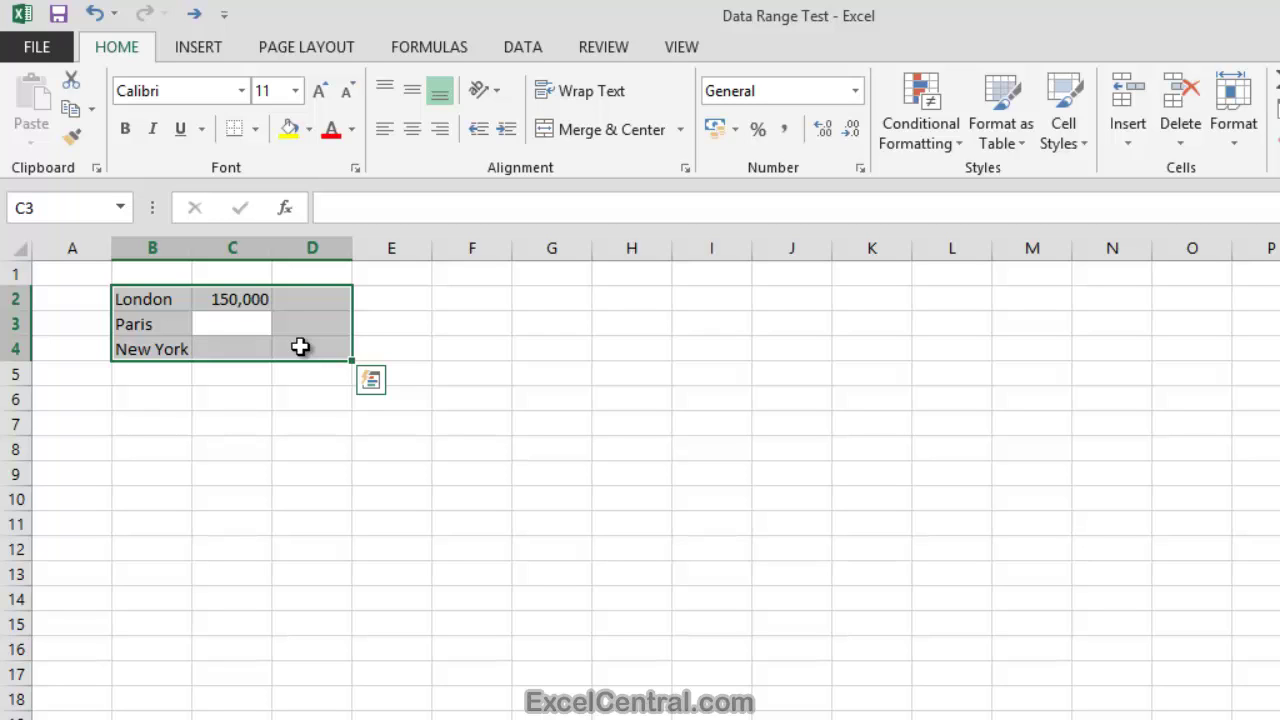
key("Return")
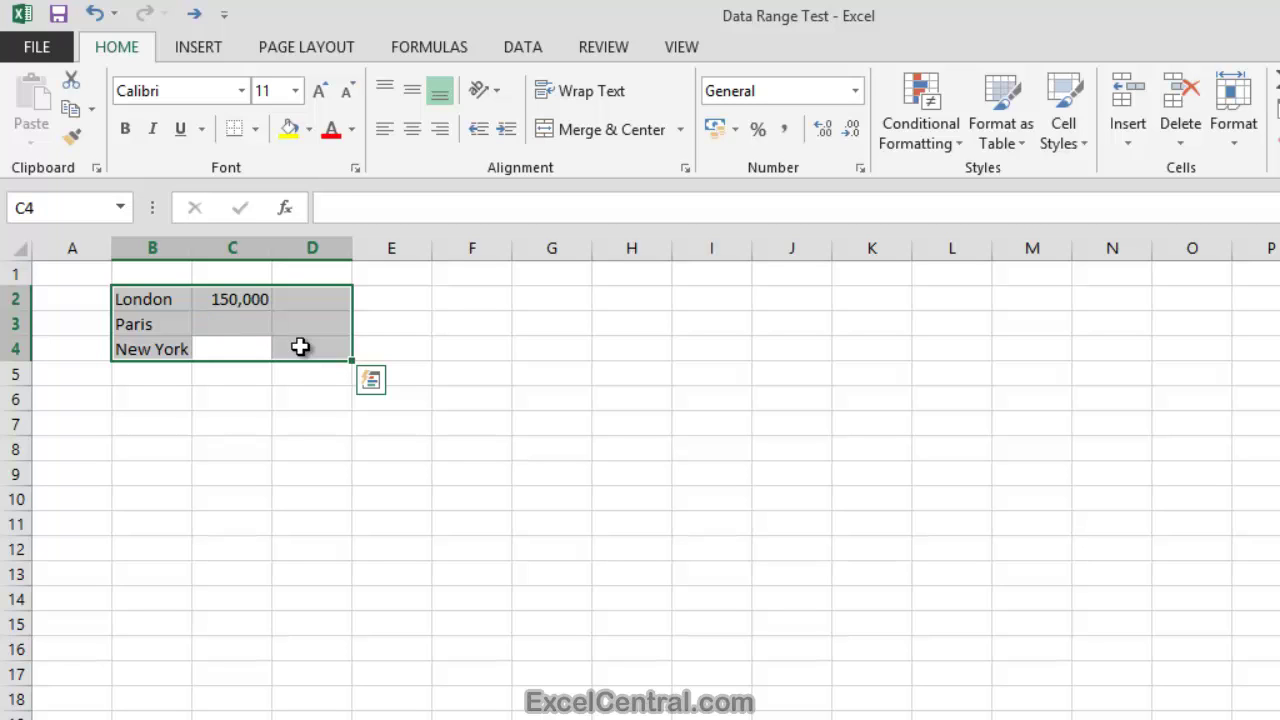
type("225")
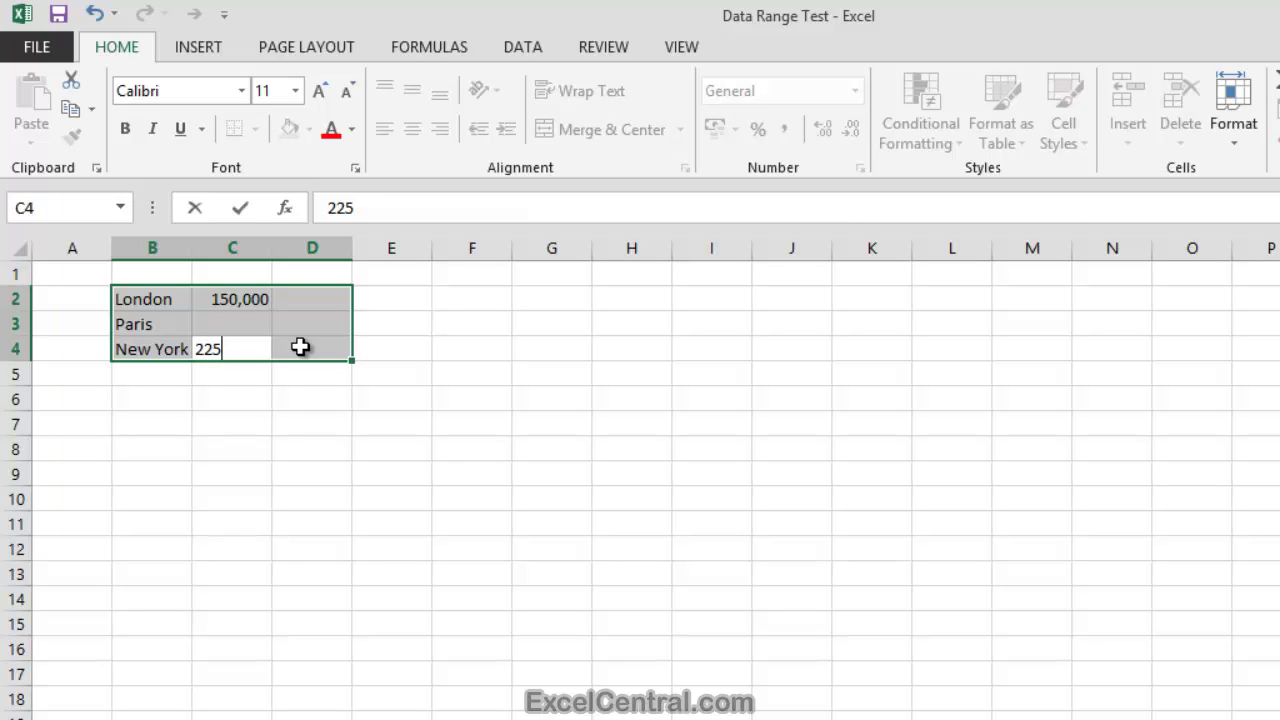
type(",000")
key("Return")
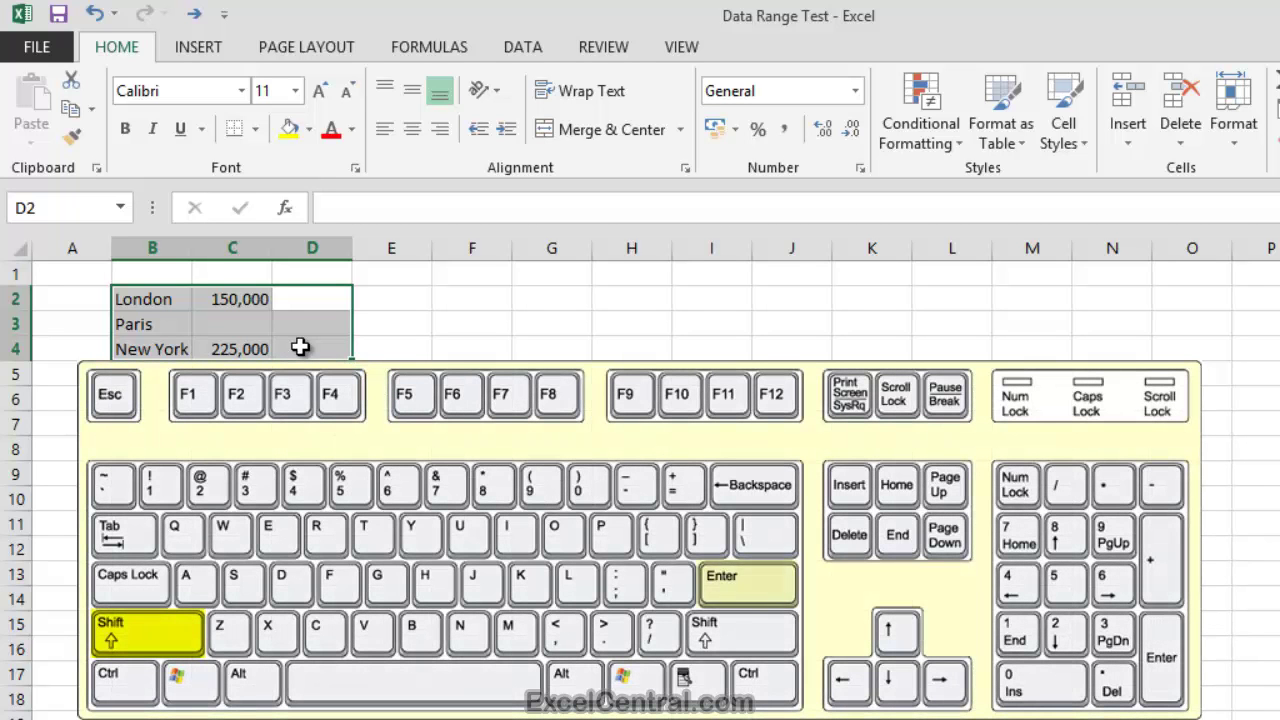
Return to the skipped cell C3 within the selected range and enter 180,000 for Paris
key("shift+Return")
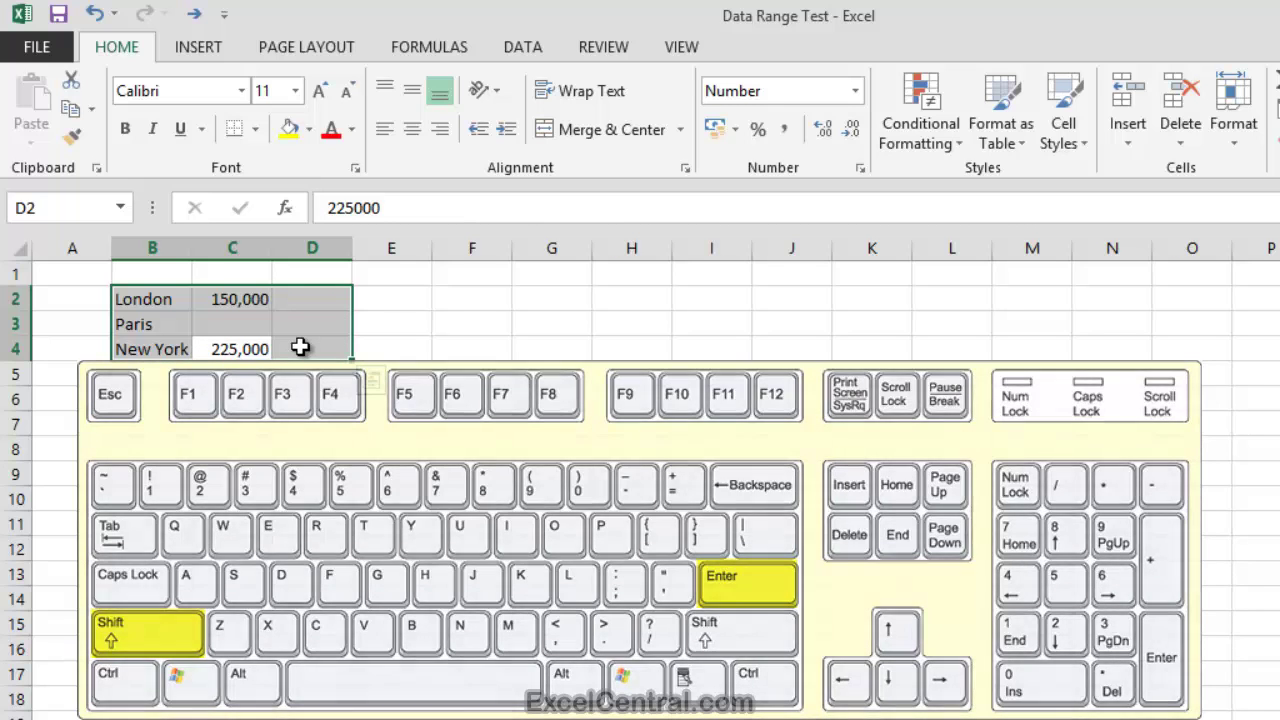
key("shift+Return")
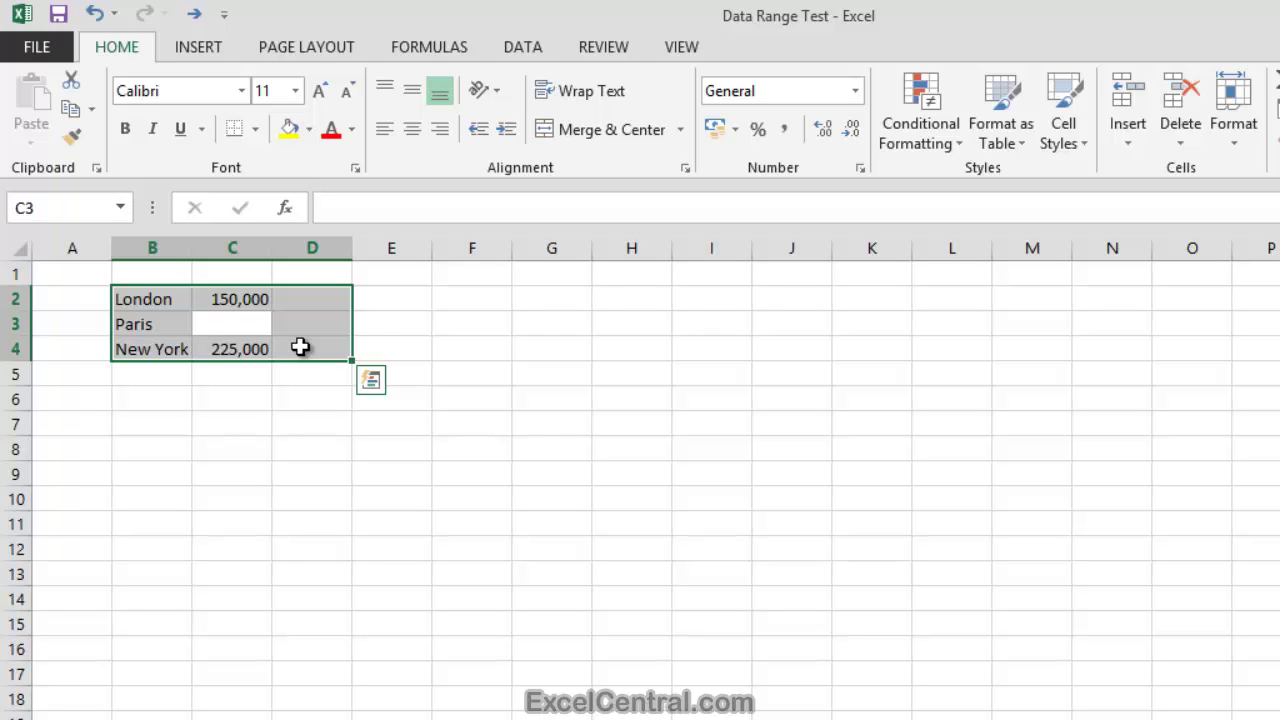
type("1")
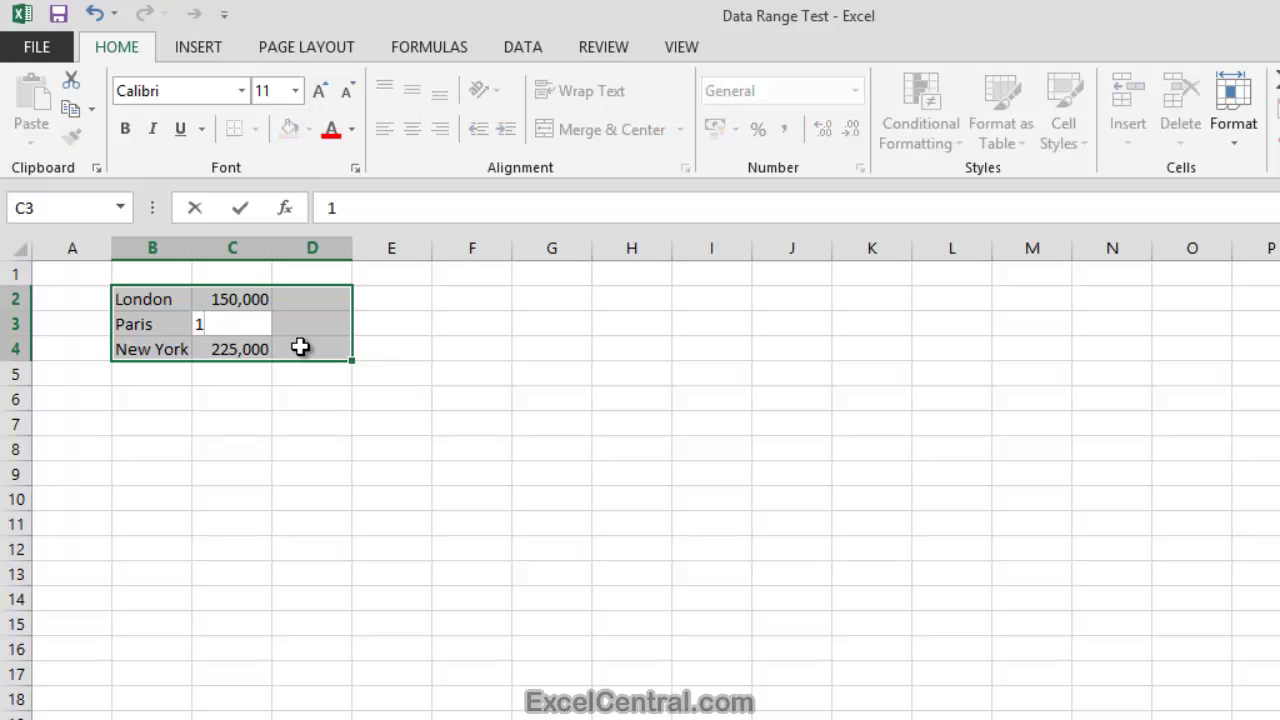
type("80,000")
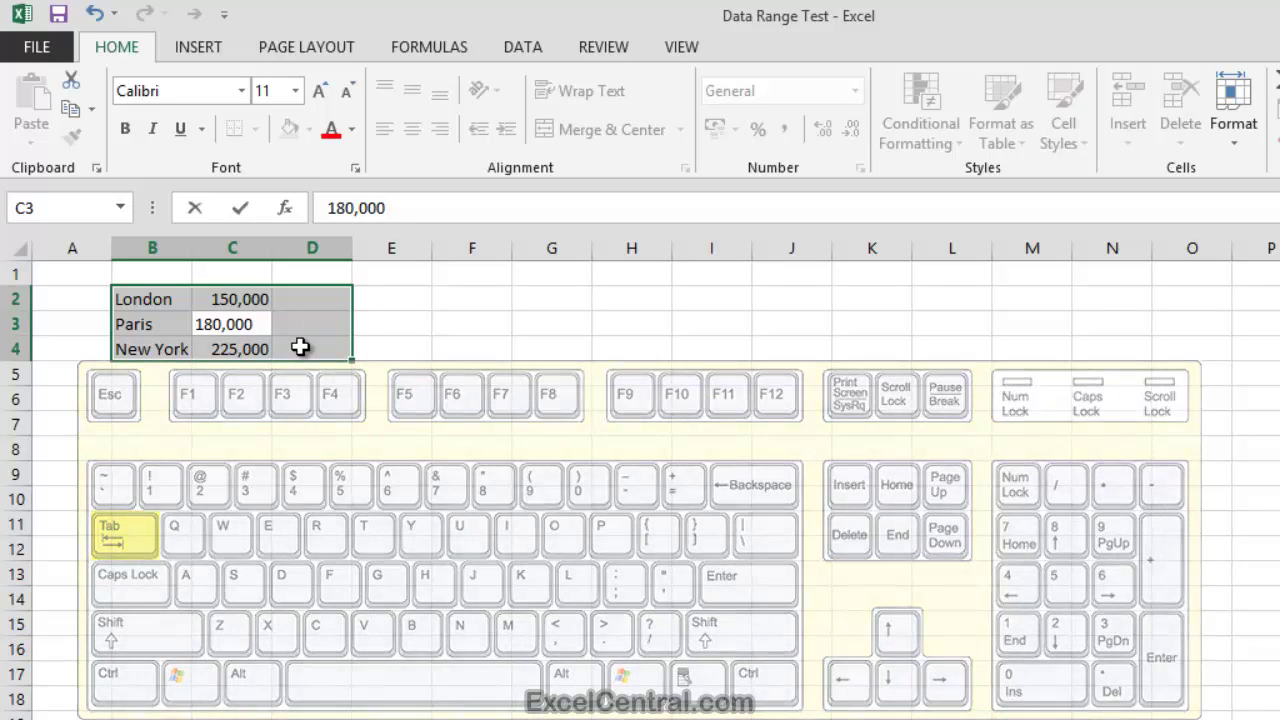
key("Tab")
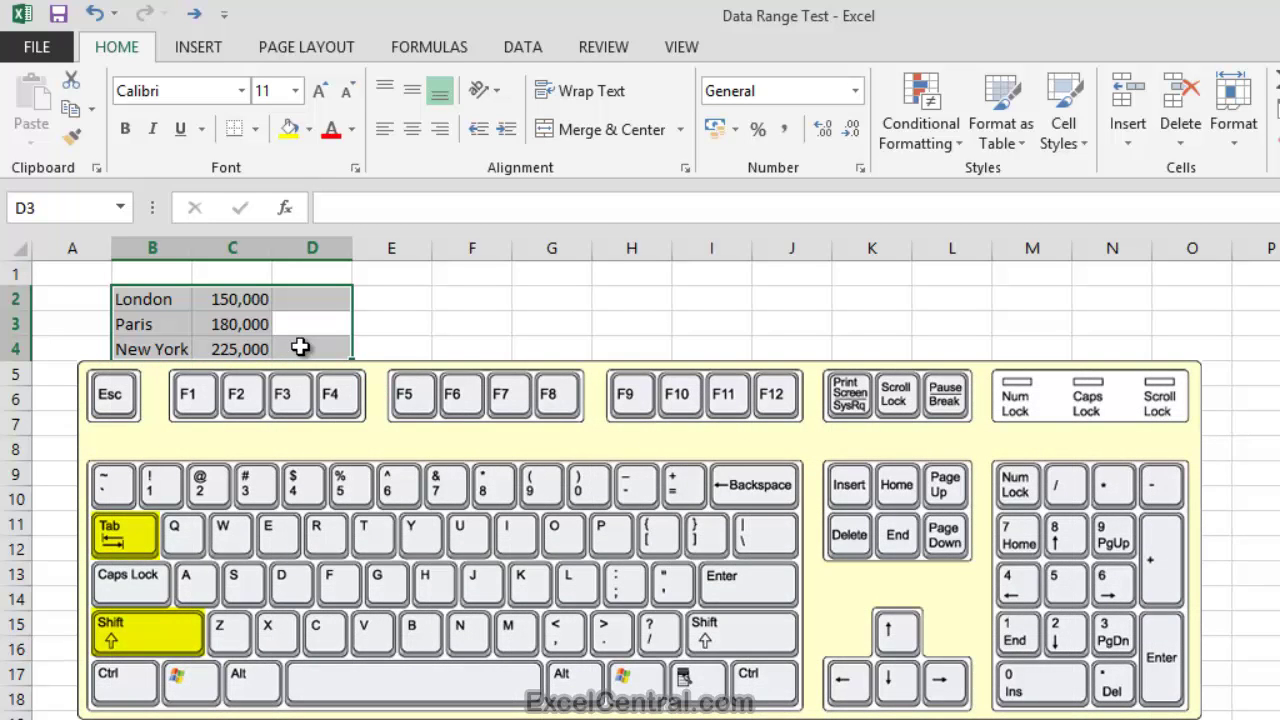
Move the active cell back and forth between B3 and D3 while keeping the range B2:D4 selected
key("shift+Tab")
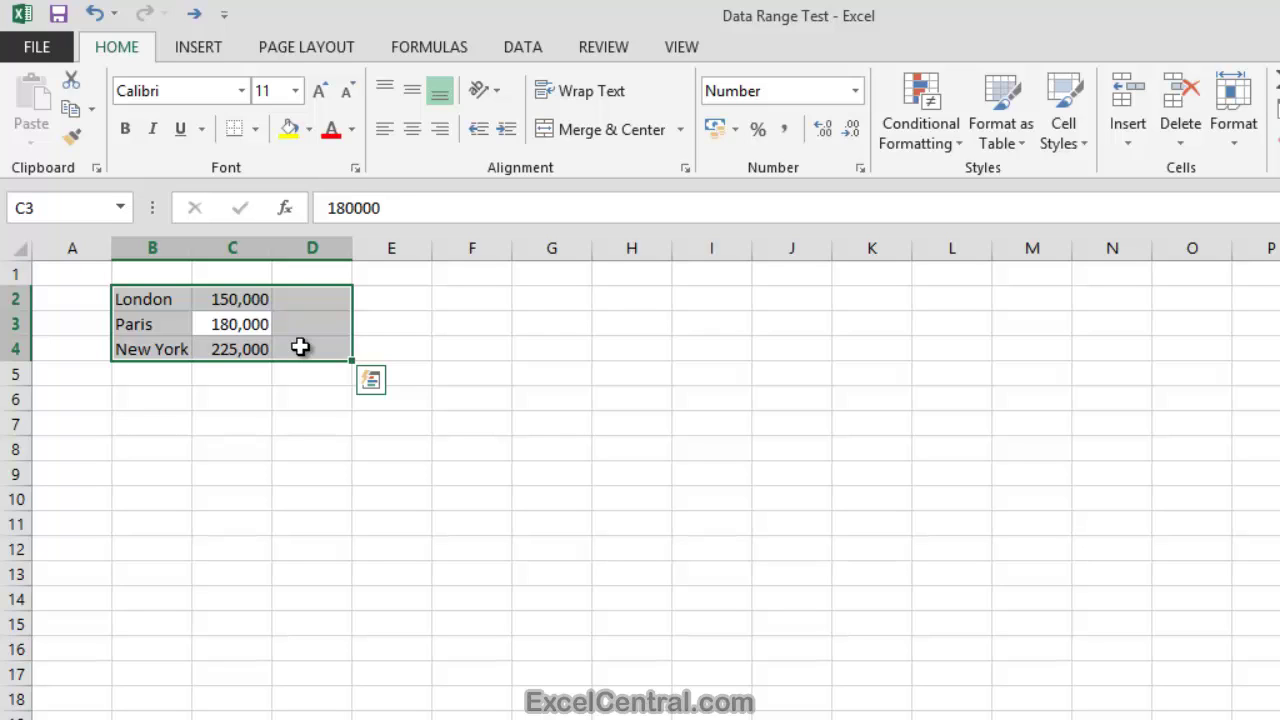
key("shift+Tab")
key("Tab")
key("Tab")
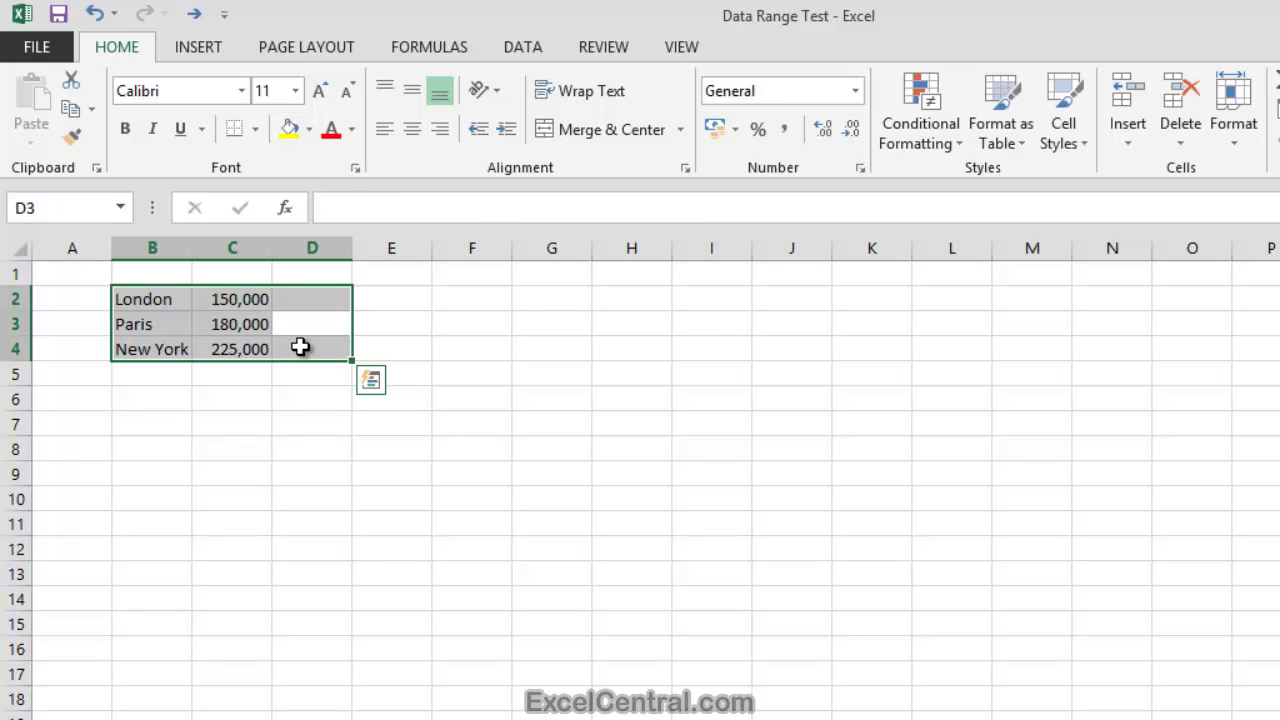
key("shift+Tab")
key("shift+Tab")
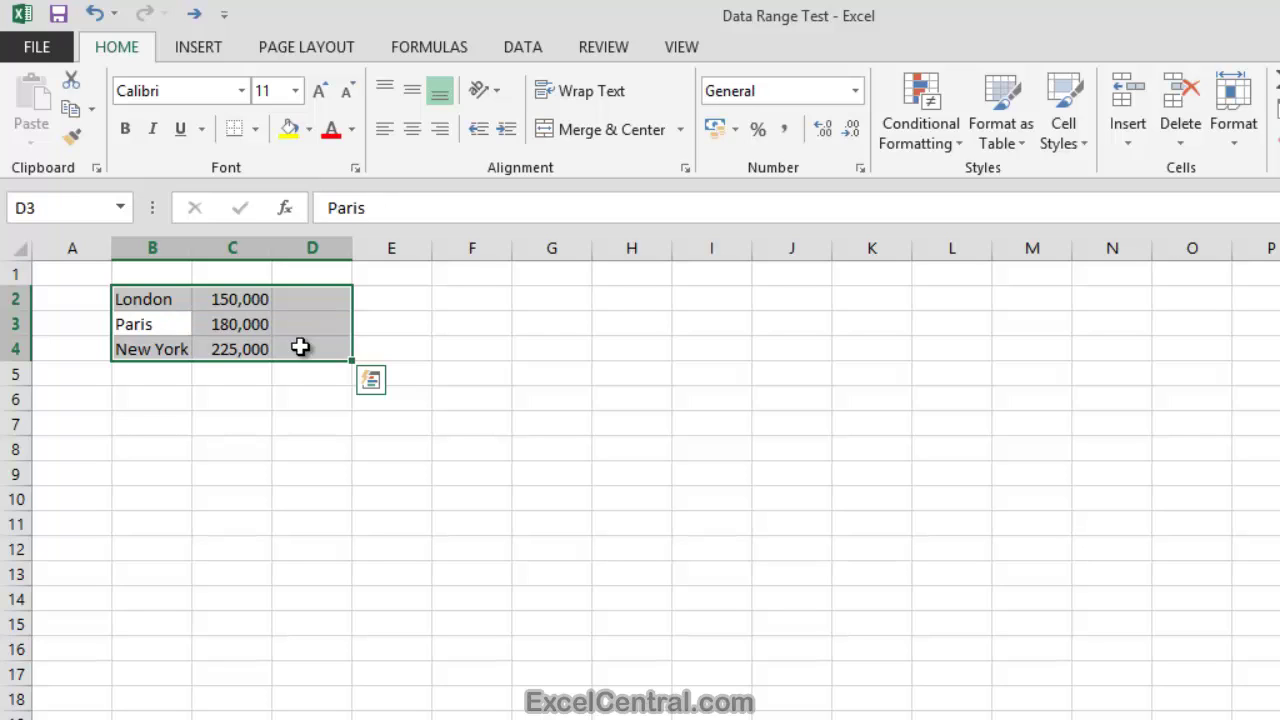
key("Tab")
key("Tab")
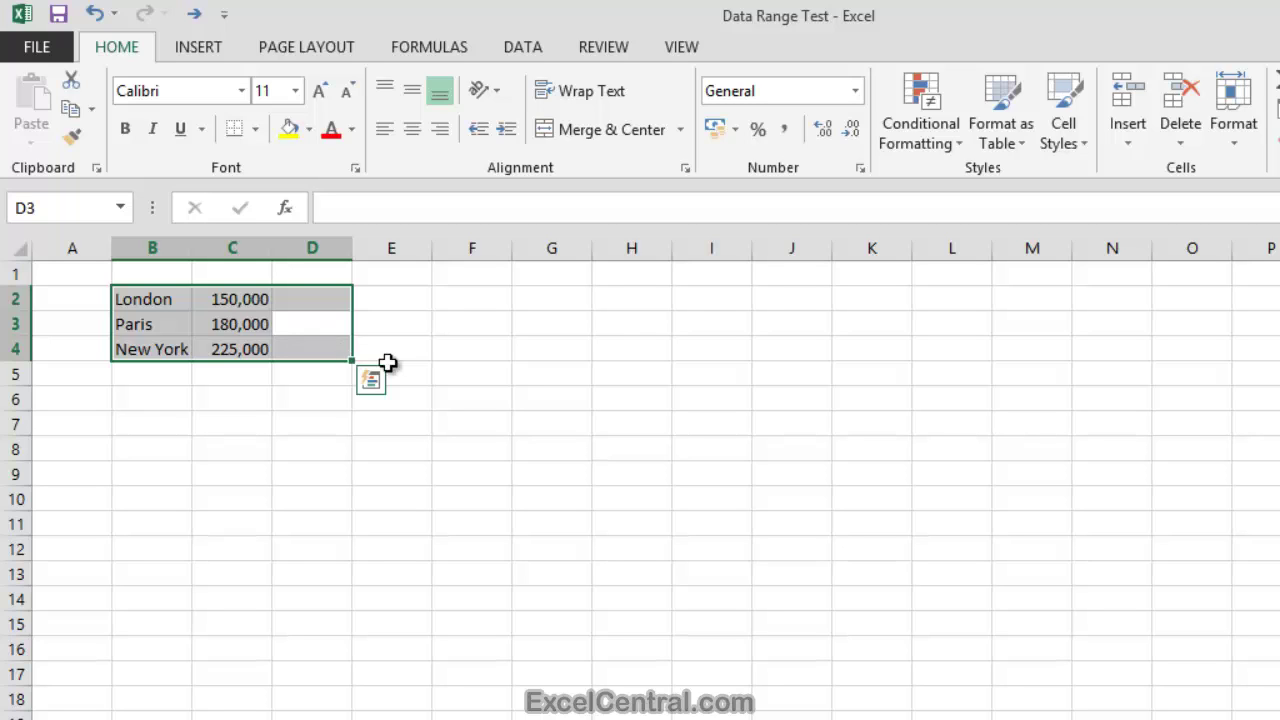
Deselect the current range, select D2:D4 and fill all three cells with 50% in a single entry
left_click(479, 325)
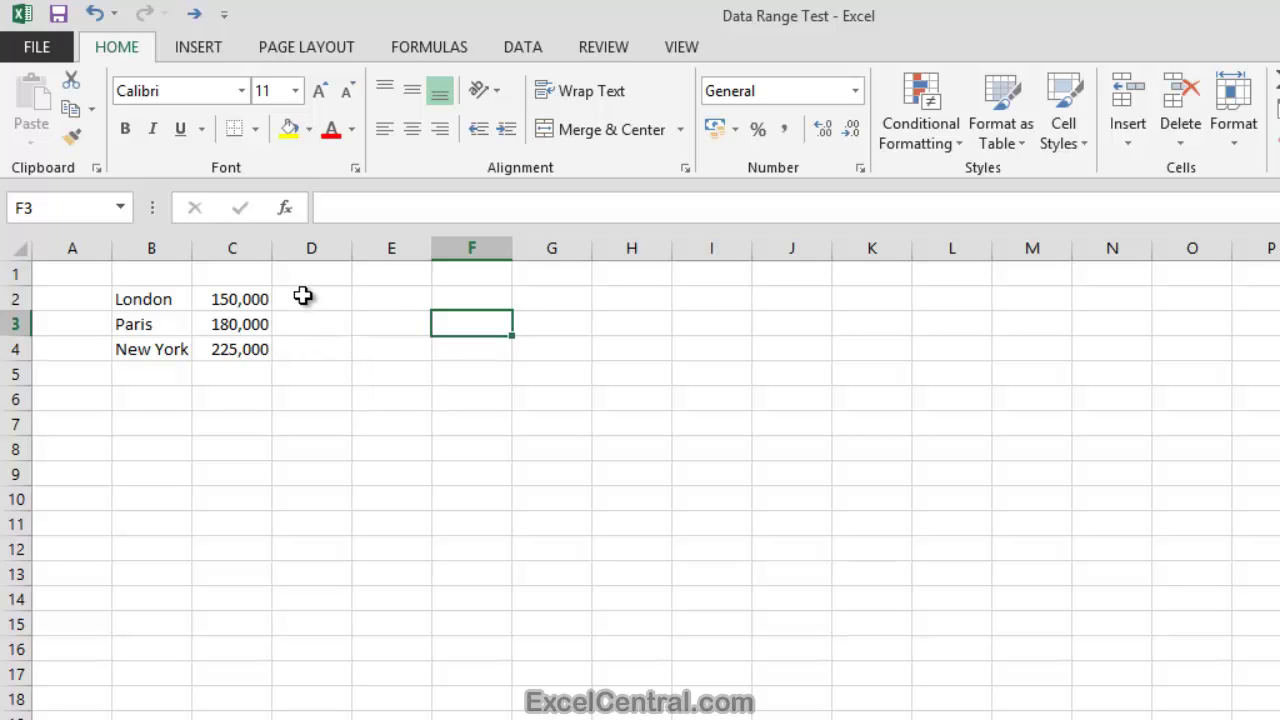
left_click_drag(303, 296, 306, 343)
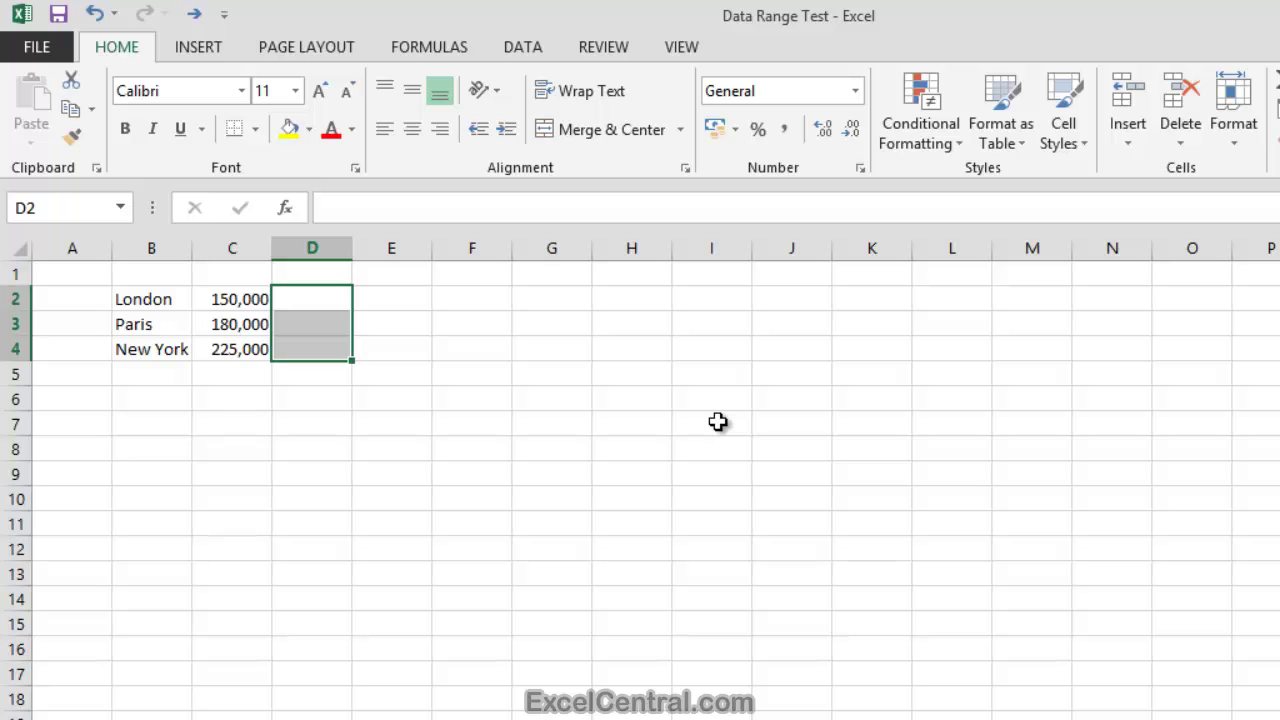
type("50")
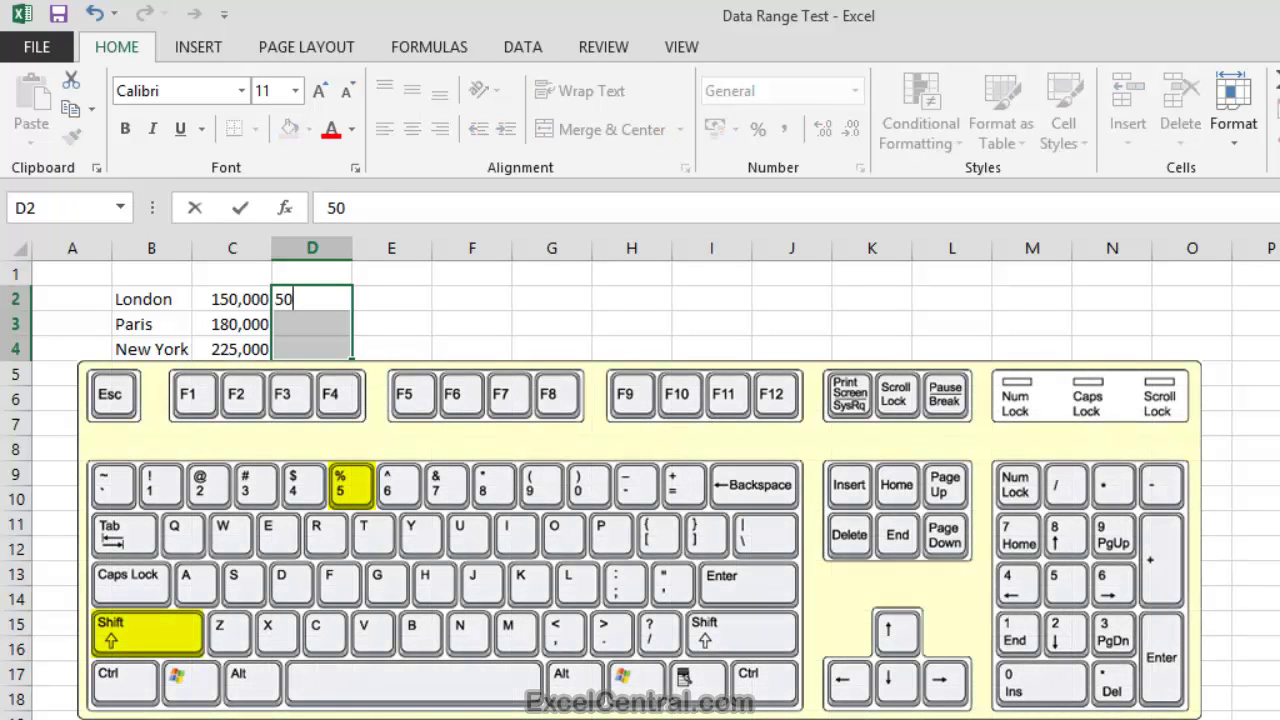
type("%")
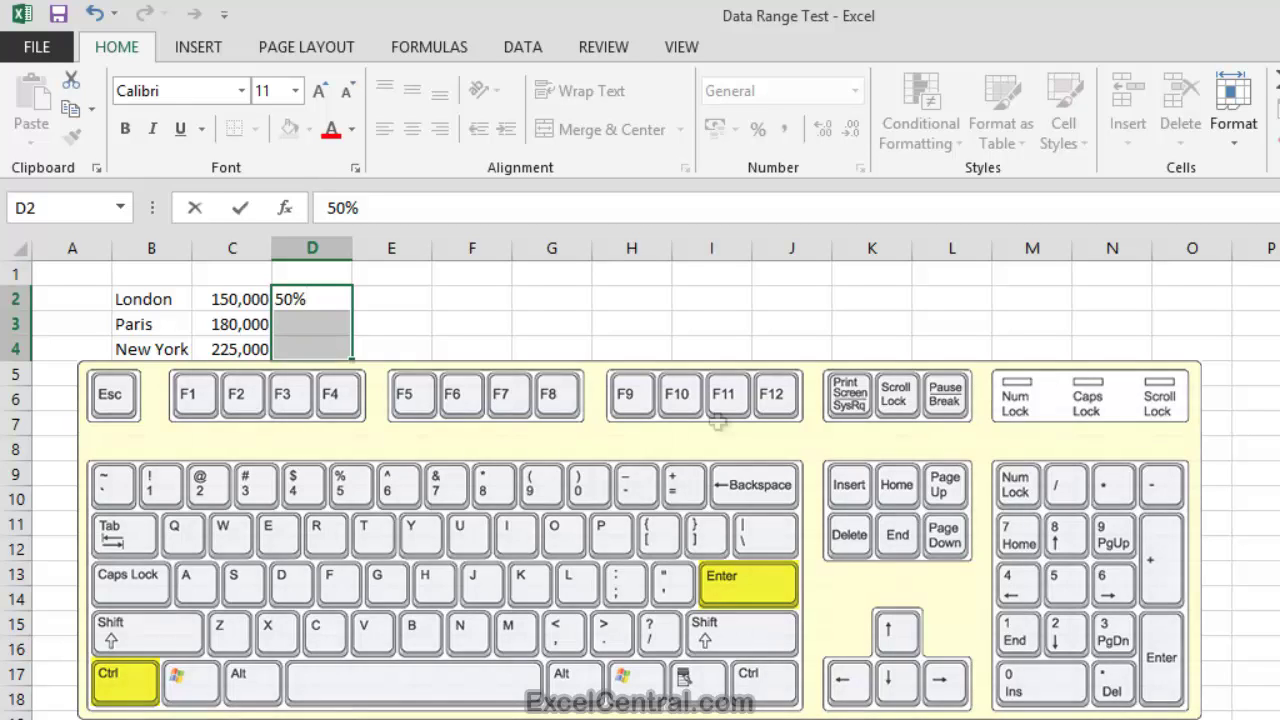
key("ctrl+Return")
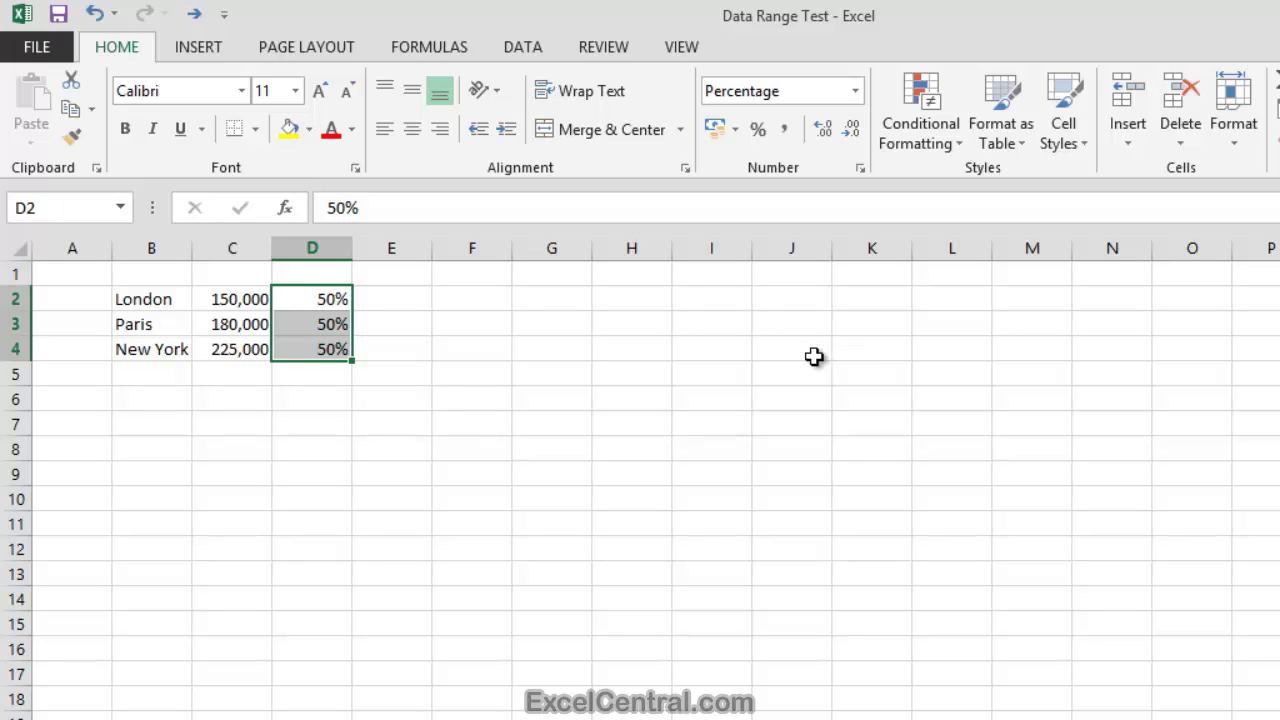
Fill every cell of the range B6:I17 with 100 in a single entry and clear the range's contents again
left_click_drag(150, 399, 705, 685)
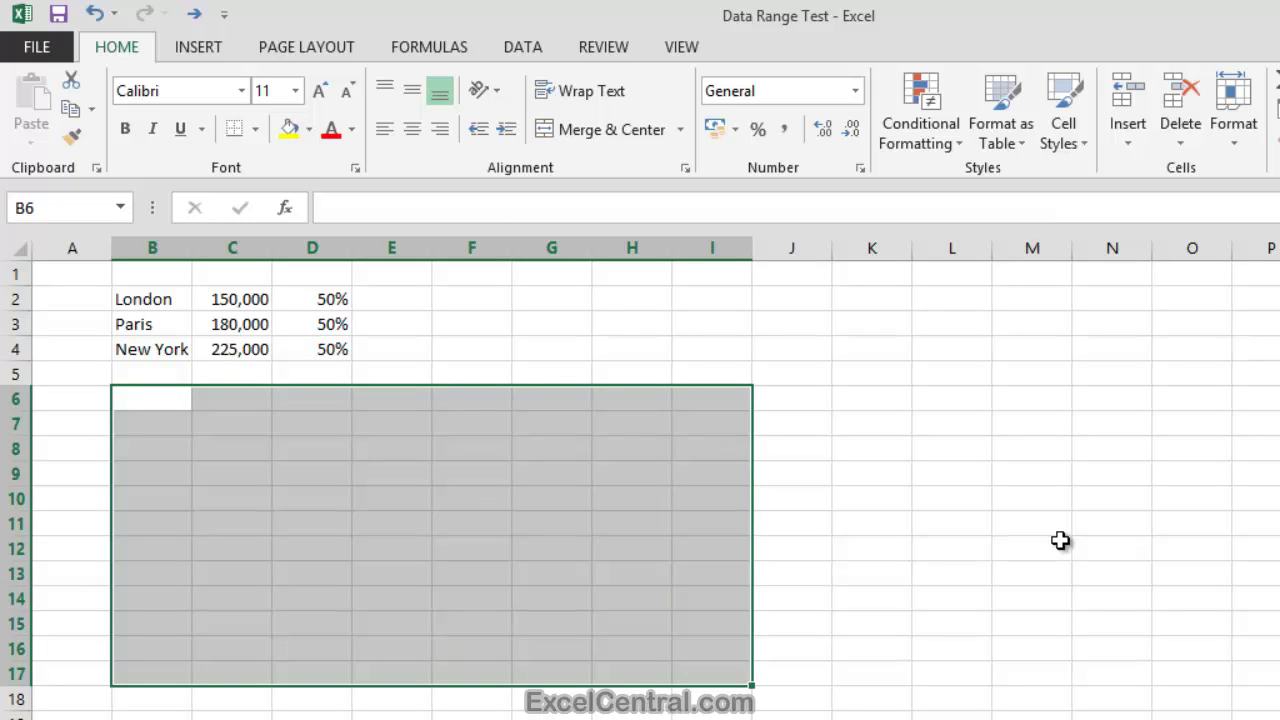
type("100")
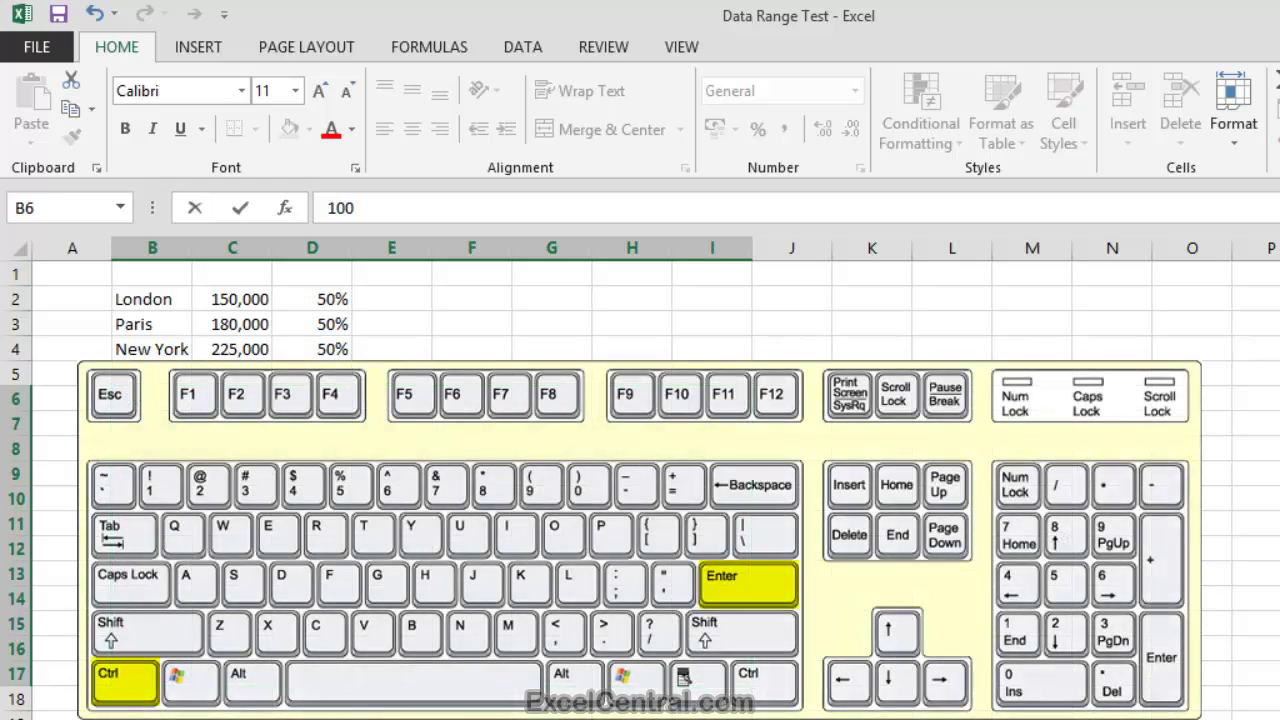
key("ctrl+Return")
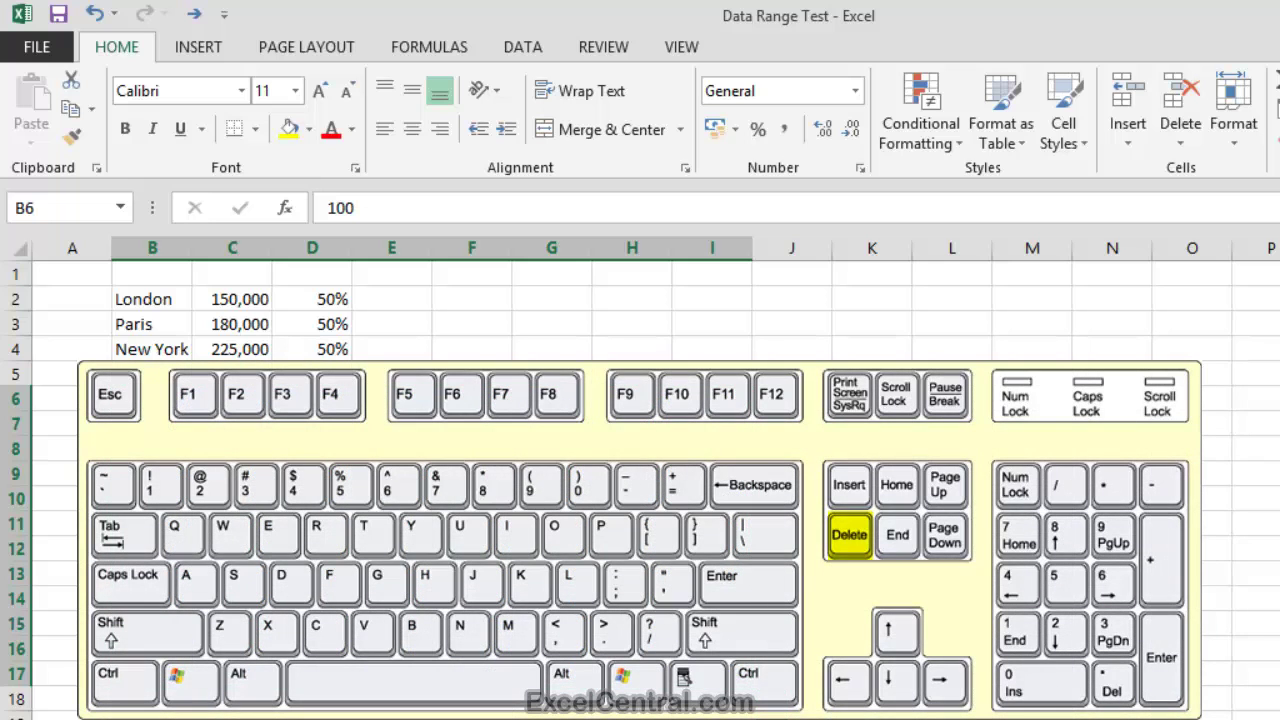
key("Delete")
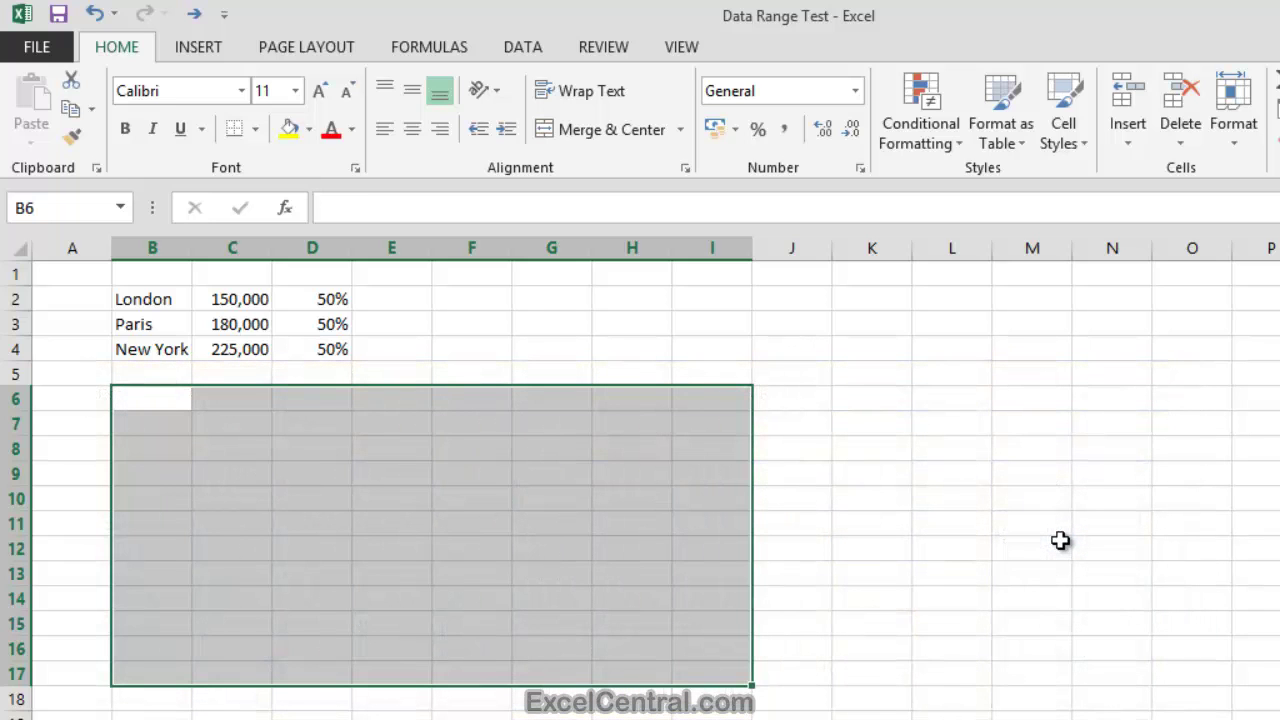